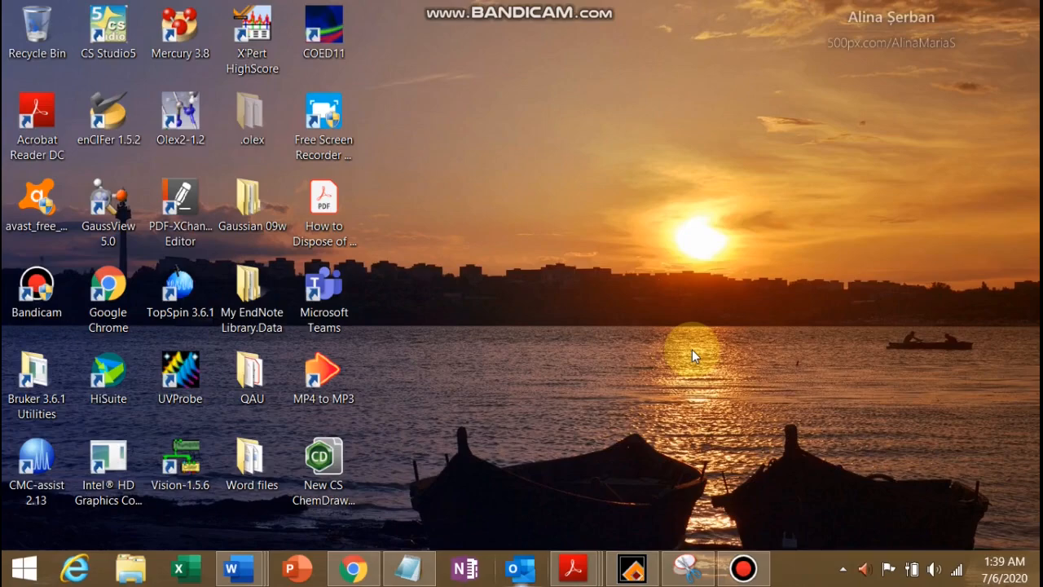
Open the New CS ChemDraw Drawing file from the desktop in ChemBioDraw and create a new blank document.
{"action": "double_click", "coordinate": [326, 461]}
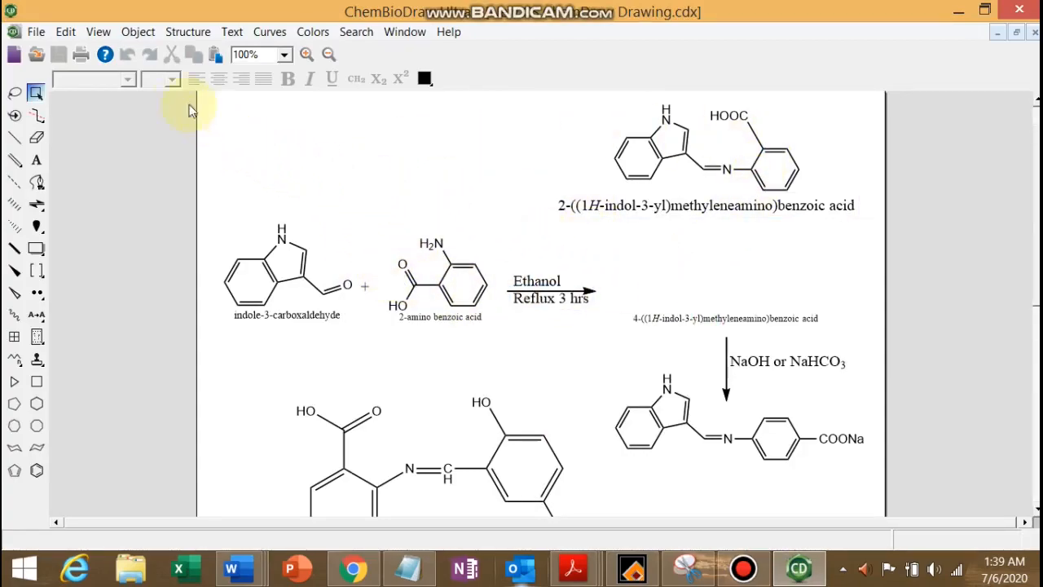
{"action": "left_click", "coordinate": [37, 33]}
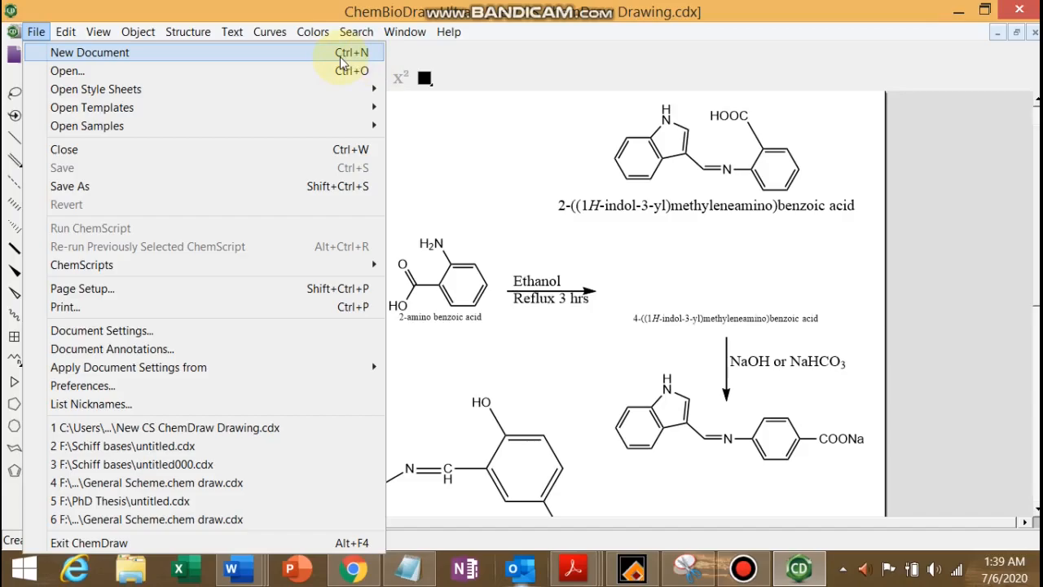
{"action": "left_click", "coordinate": [243, 54]}
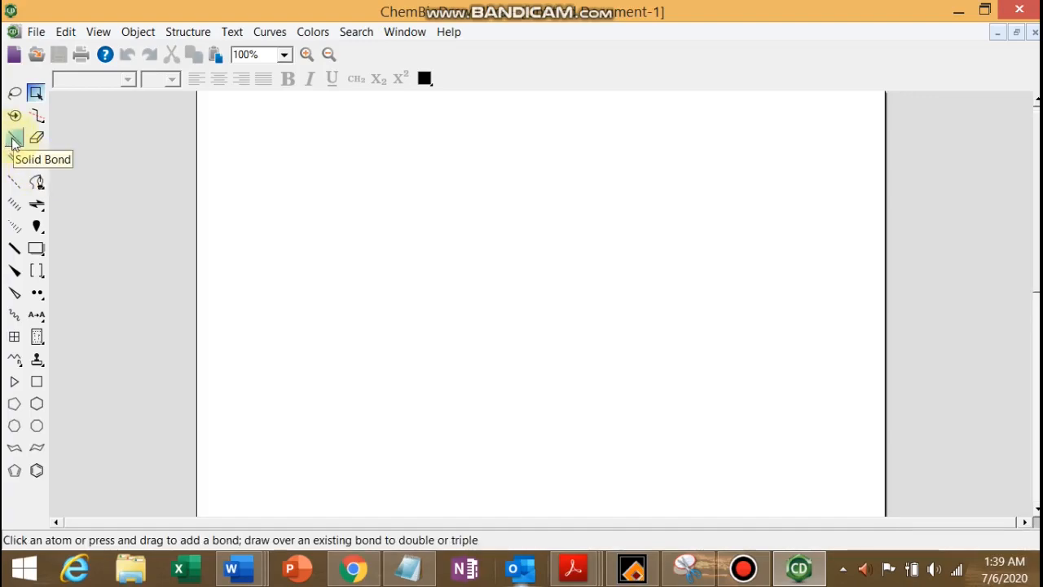
{"action": "left_click", "coordinate": [18, 165]}
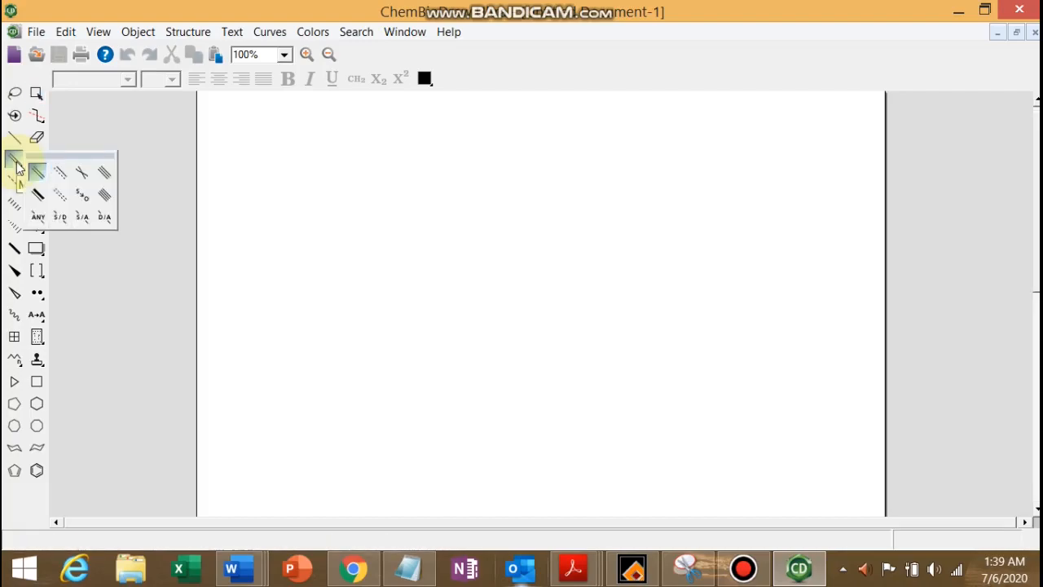
{"action": "mouse_move", "coordinate": [18, 167]}
{"action": "left_mouse_down"}
{"action": "mouse_move", "coordinate": [58, 170]}
{"action": "mouse_move", "coordinate": [84, 196]}
{"action": "mouse_move", "coordinate": [73, 167]}
{"action": "mouse_move", "coordinate": [84, 218]}
{"action": "mouse_move", "coordinate": [83, 178]}
{"action": "mouse_move", "coordinate": [40, 202]}
{"action": "mouse_move", "coordinate": [81, 195]}
{"action": "mouse_move", "coordinate": [37, 172]}
{"action": "mouse_move", "coordinate": [75, 182]}
{"action": "mouse_move", "coordinate": [34, 186]}
{"action": "mouse_move", "coordinate": [80, 174]}
{"action": "mouse_move", "coordinate": [12, 169]}
{"action": "left_mouse_up"}
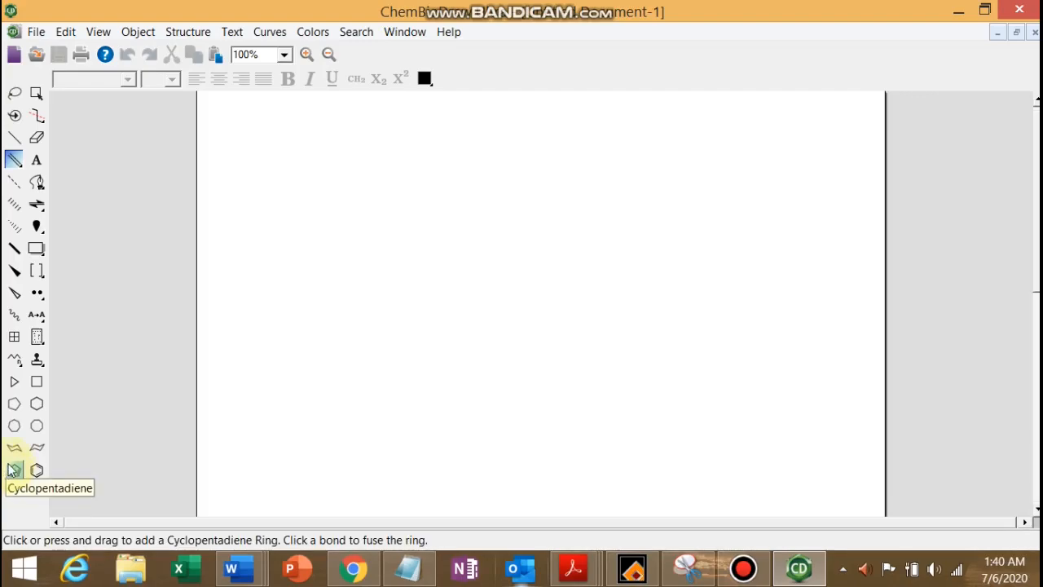
Place an O text label in the upper-left part of the page and activate the Solid Bond tool.
{"action": "left_click", "coordinate": [36, 161]}
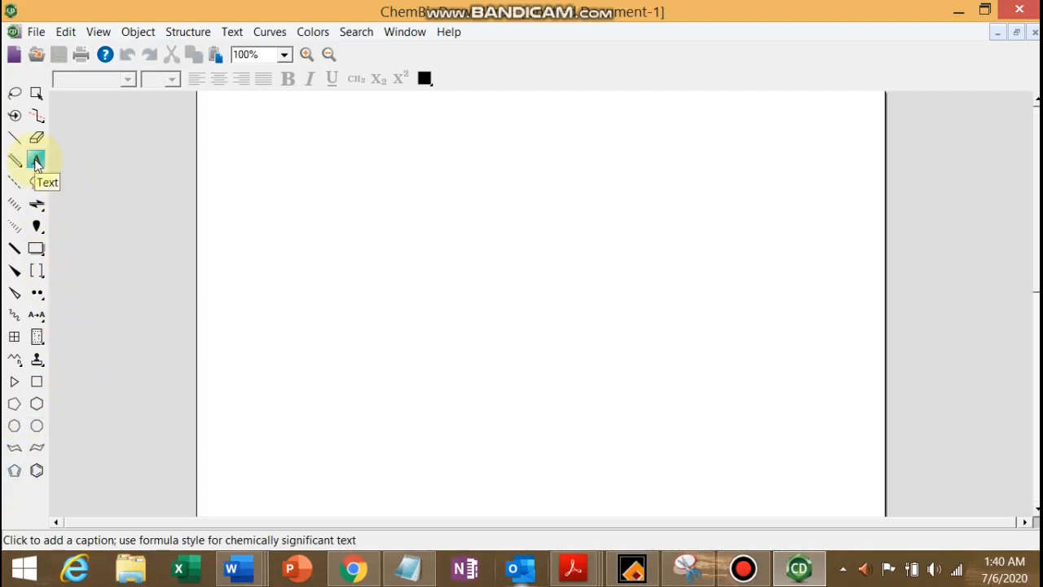
{"action": "left_click", "coordinate": [281, 156]}
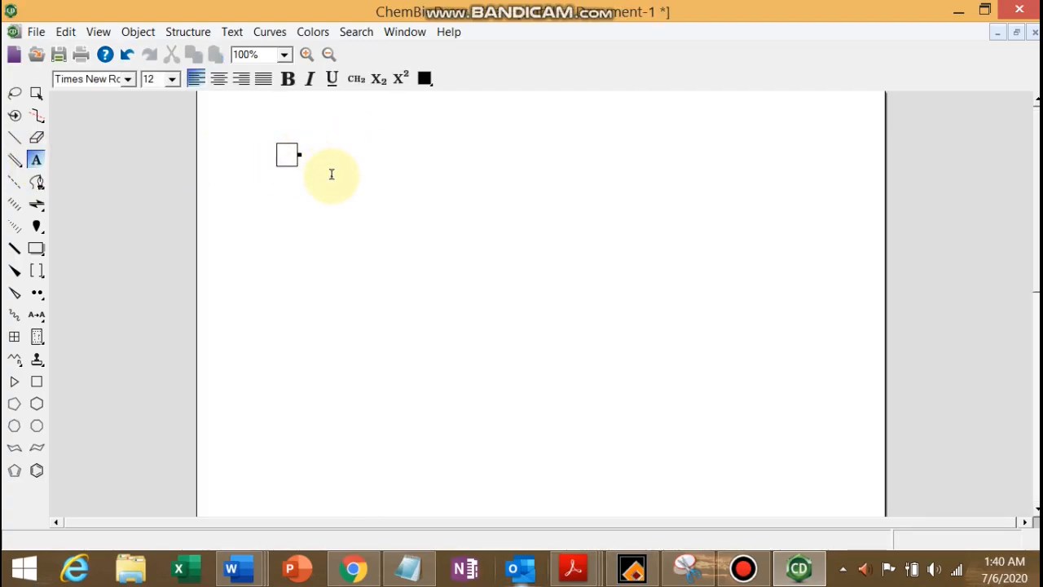
{"action": "left_click", "coordinate": [334, 143]}
{"action": "left_click", "coordinate": [285, 173]}
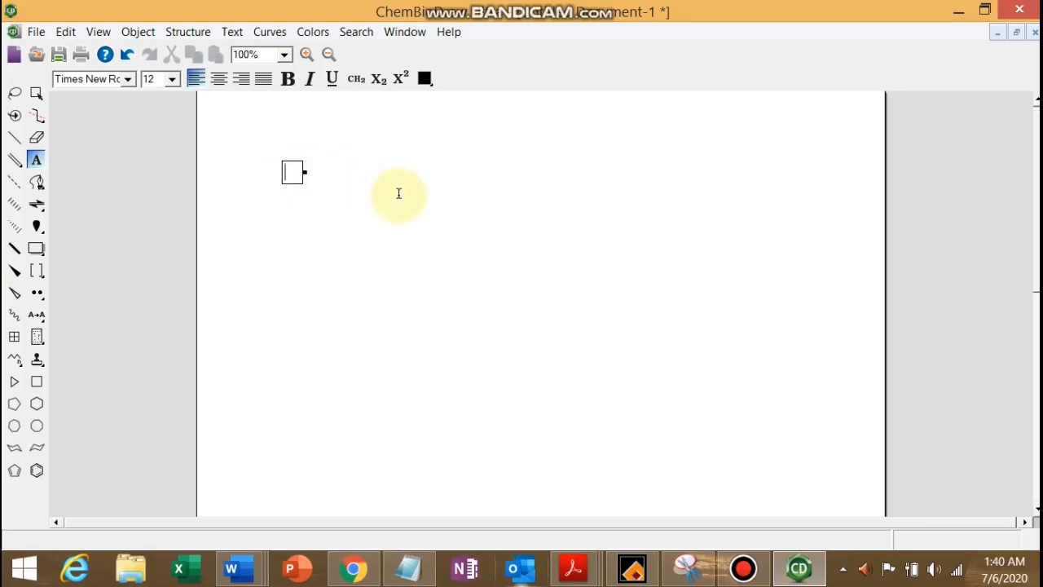
{"action": "type", "text": "O"}
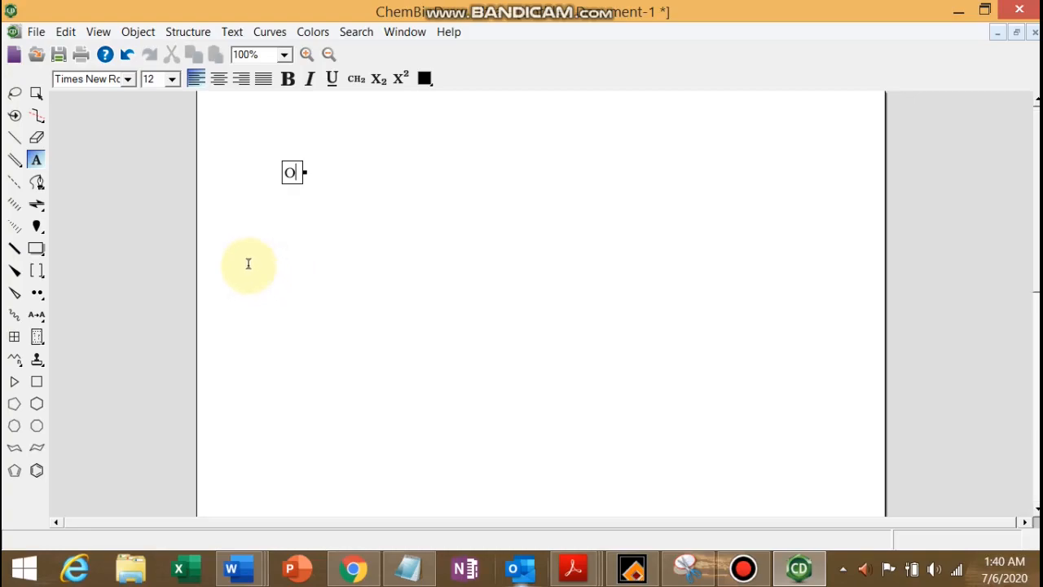
{"action": "left_click", "coordinate": [14, 138]}
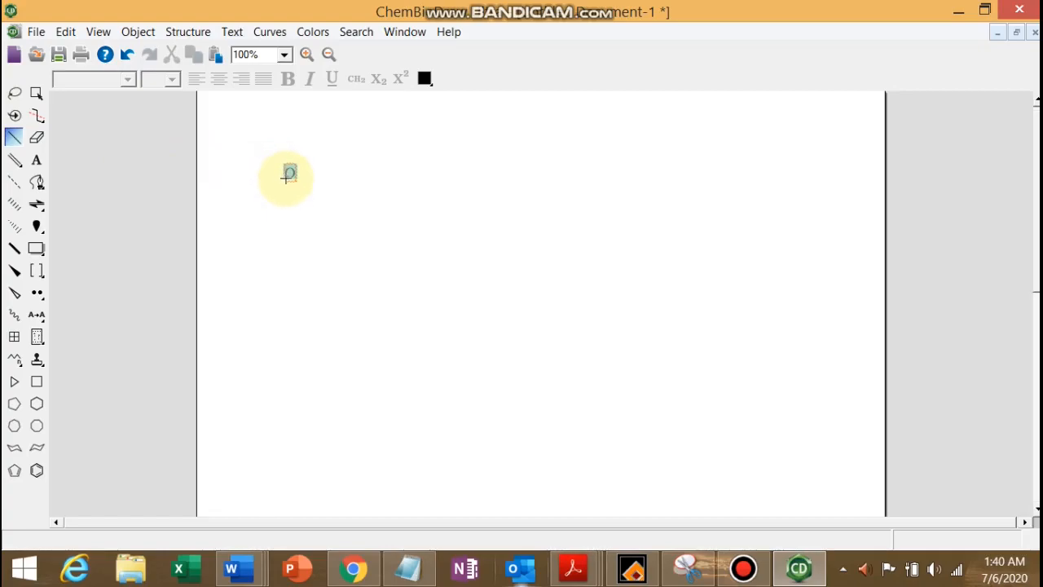
{"action": "mouse_move", "coordinate": [285, 178]}
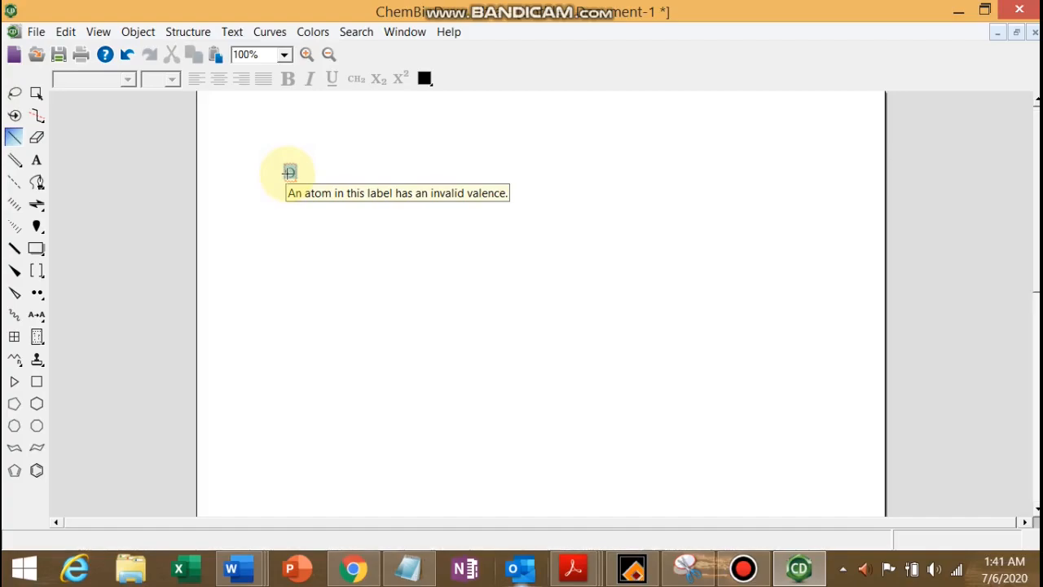
{"action": "left_click_drag", "start_coordinate": [287, 171], "coordinate": [293, 214]}
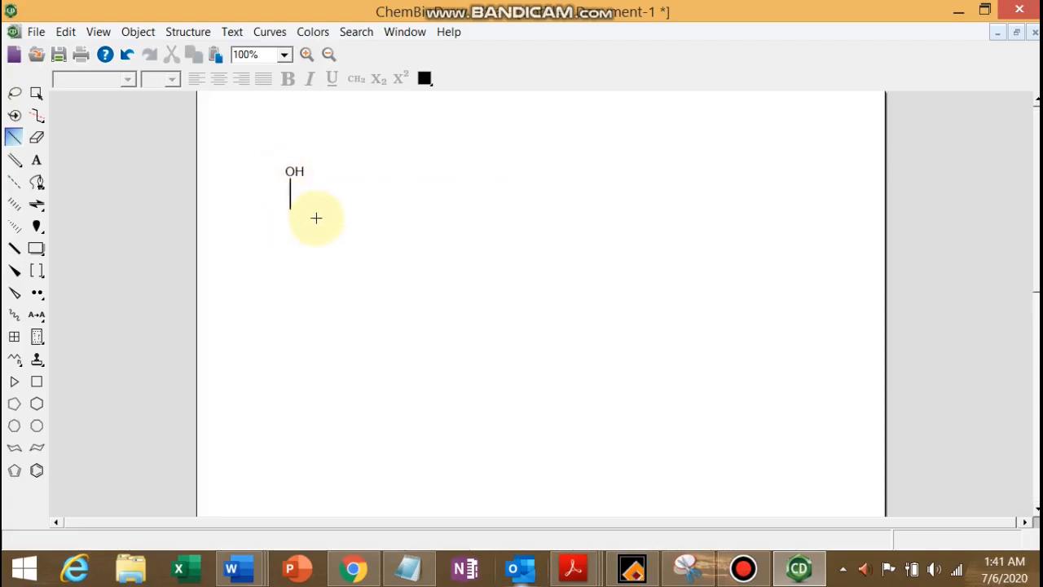
{"action": "left_click", "coordinate": [289, 171]}
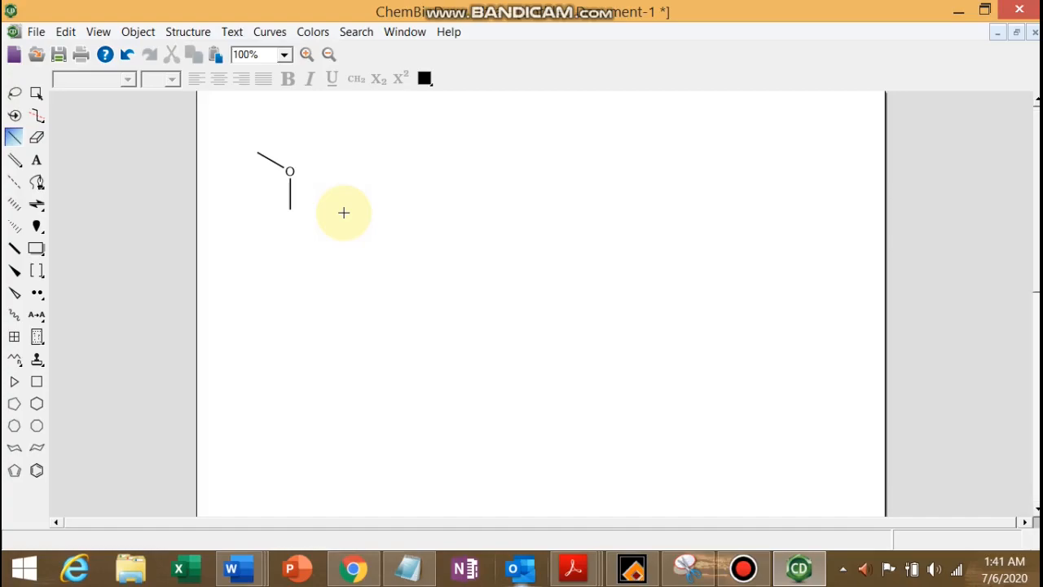
{"action": "left_click", "coordinate": [64, 33]}
{"action": "left_click", "coordinate": [76, 45]}
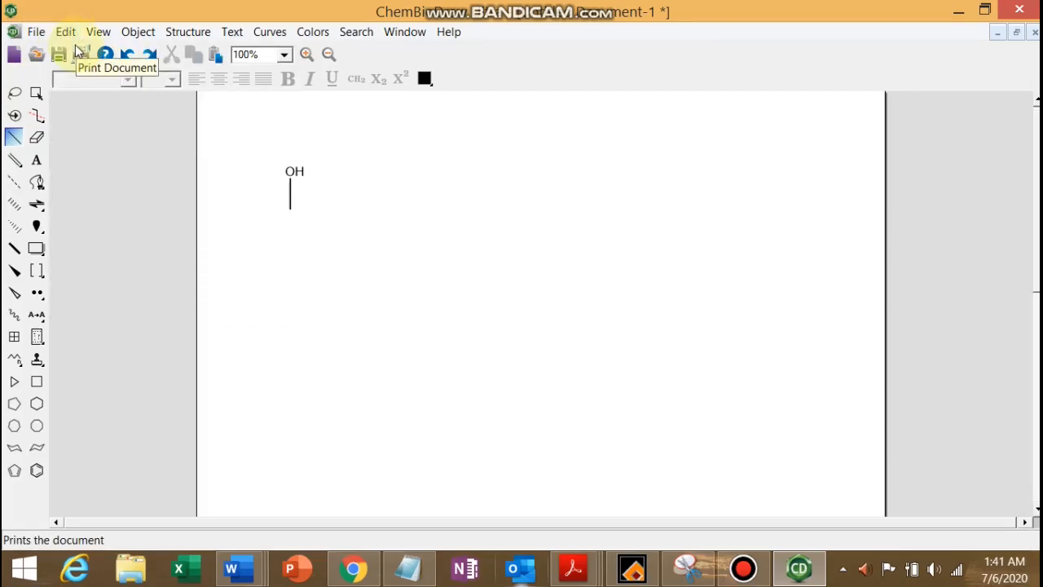
{"action": "key", "text": "ctrl+z"}
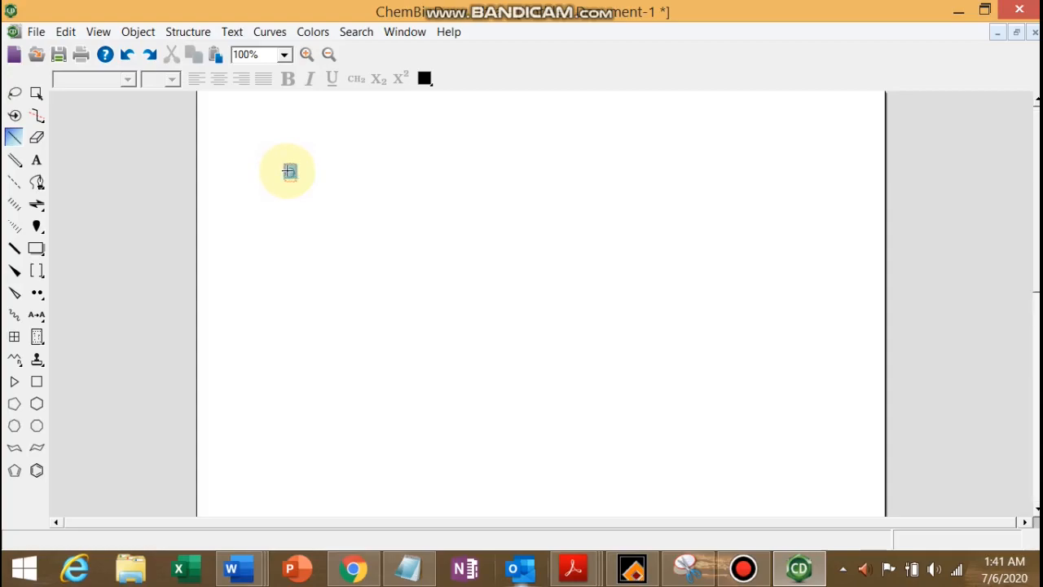
Draw two solid bonds from the O atom, one sloping down to the left and one down to the right.
{"action": "left_click_drag", "start_coordinate": [289, 171], "coordinate": [248, 195]}
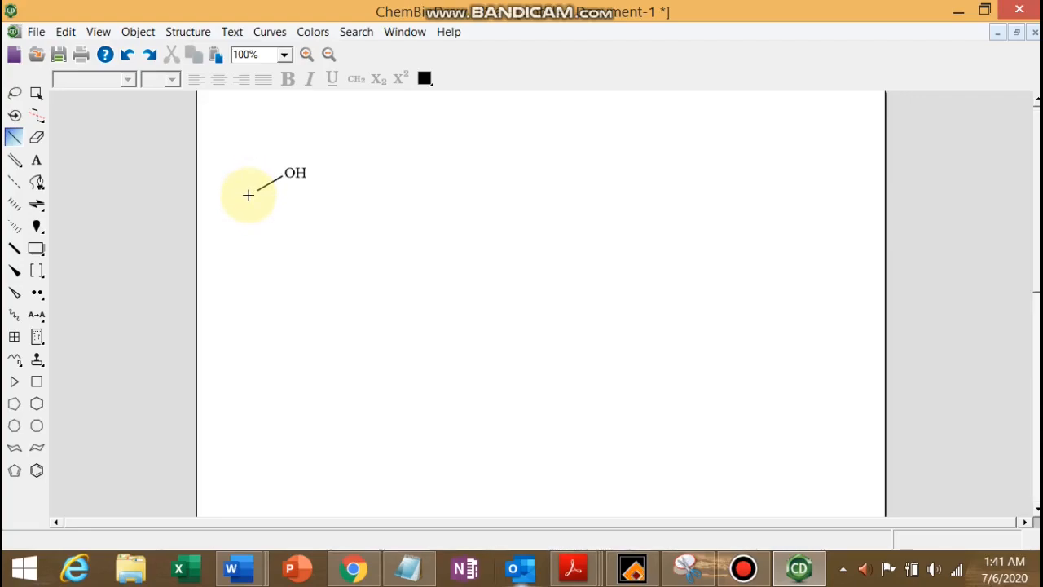
{"action": "left_click_drag", "start_coordinate": [248, 195], "coordinate": [258, 189]}
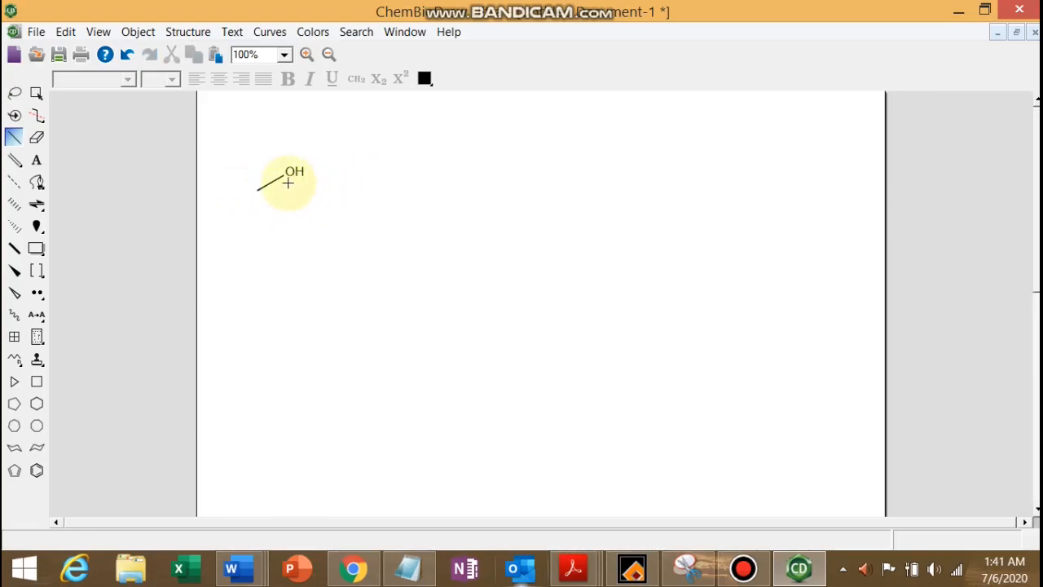
{"action": "left_click_drag", "start_coordinate": [290, 171], "coordinate": [370, 206]}
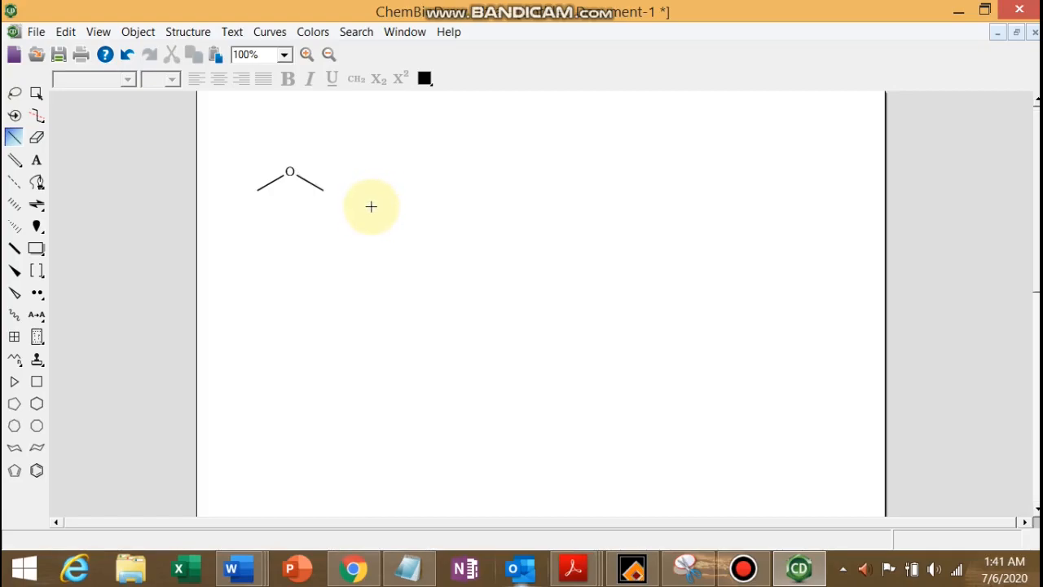
Label the free ends of both bonds on the oxygen with H.
{"action": "left_click", "coordinate": [37, 160]}
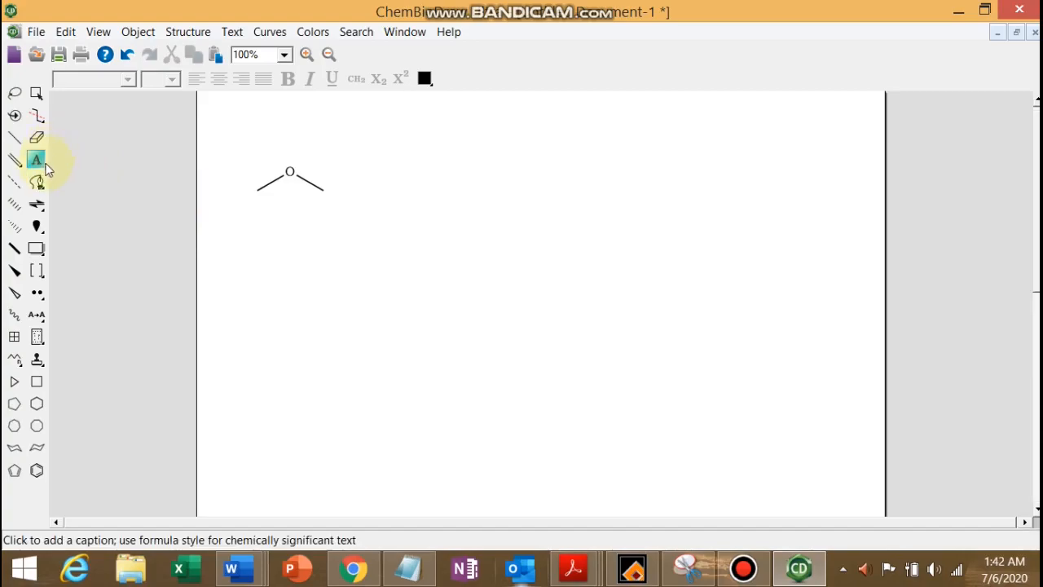
{"action": "left_click", "coordinate": [256, 186]}
{"action": "type", "text": "H"}
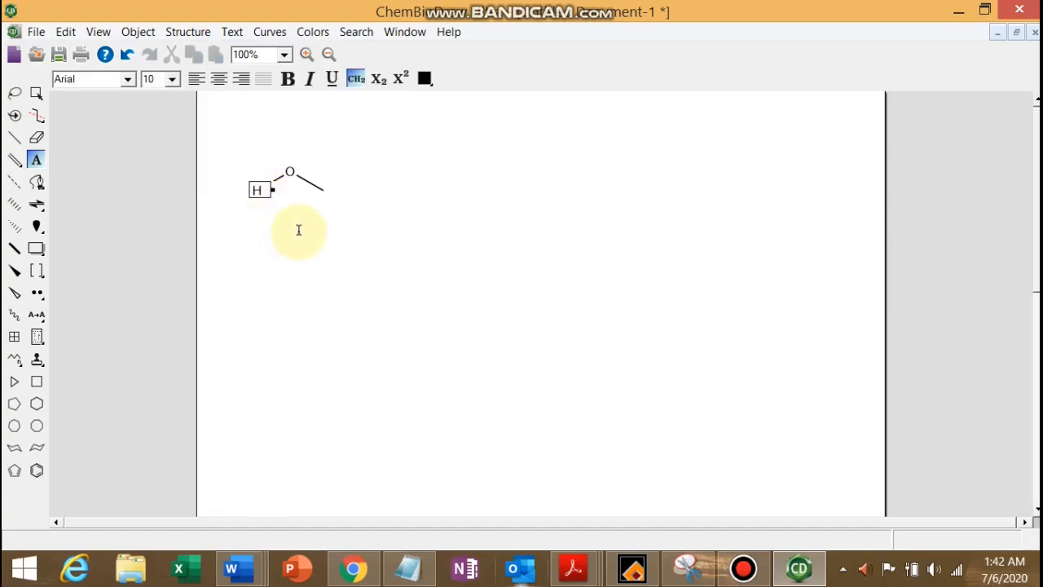
{"action": "left_click", "coordinate": [323, 189]}
{"action": "type", "text": "H"}
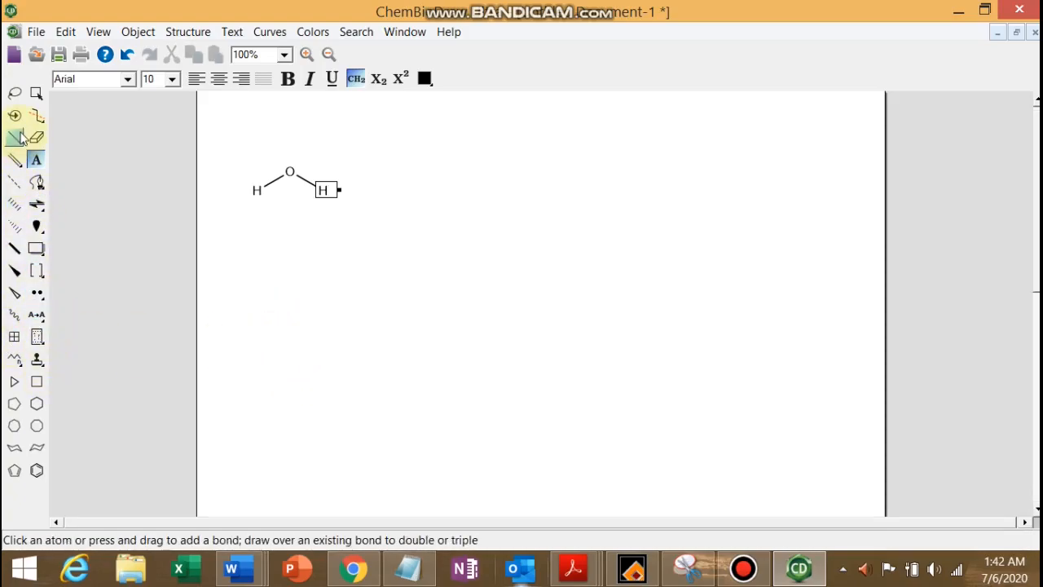
Add lone pairs above and below the oxygen atom of the water structure.
{"action": "left_click", "coordinate": [36, 295]}
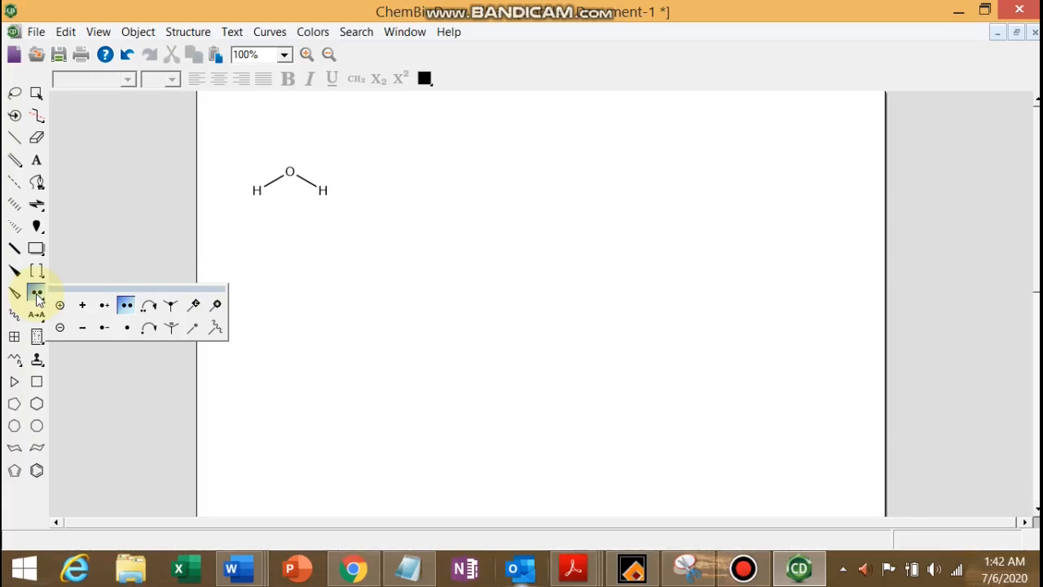
{"action": "left_click", "coordinate": [37, 295]}
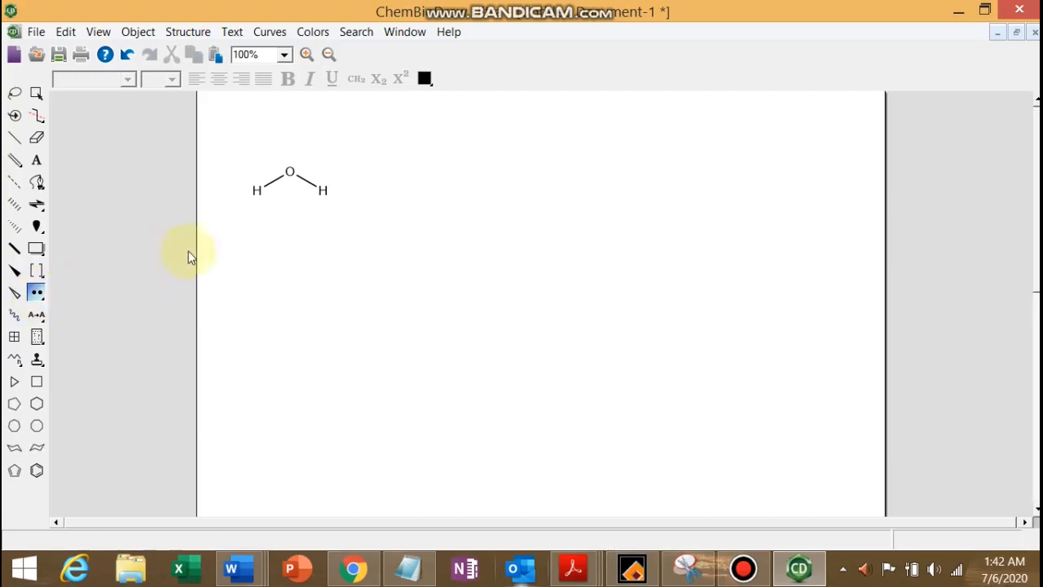
{"action": "left_click", "coordinate": [290, 172]}
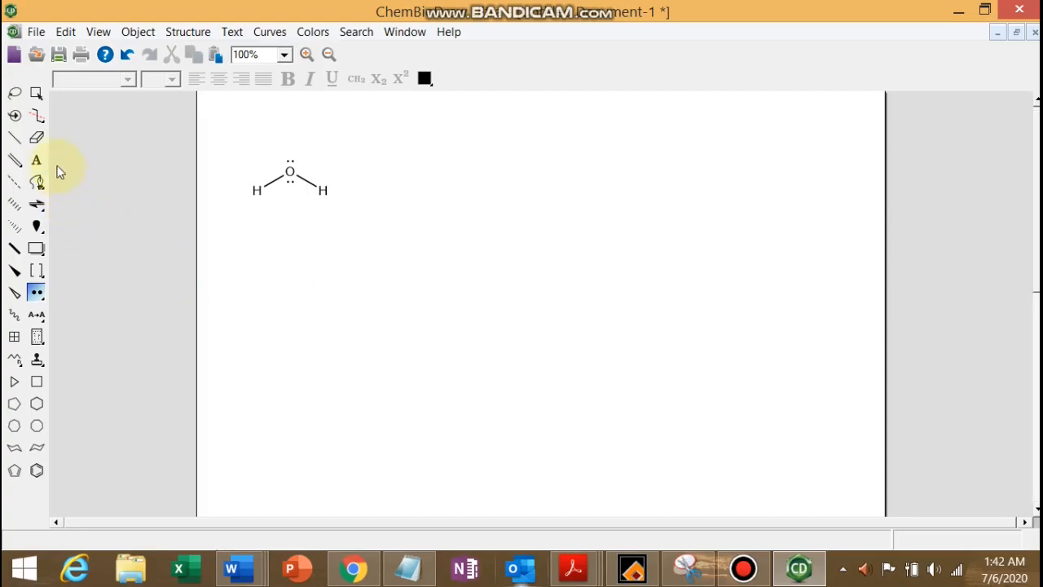
Place an N label to the right of the water structure and draw three solid bonds from it, down-left, straight down and down-right.
{"action": "left_click", "coordinate": [36, 160]}
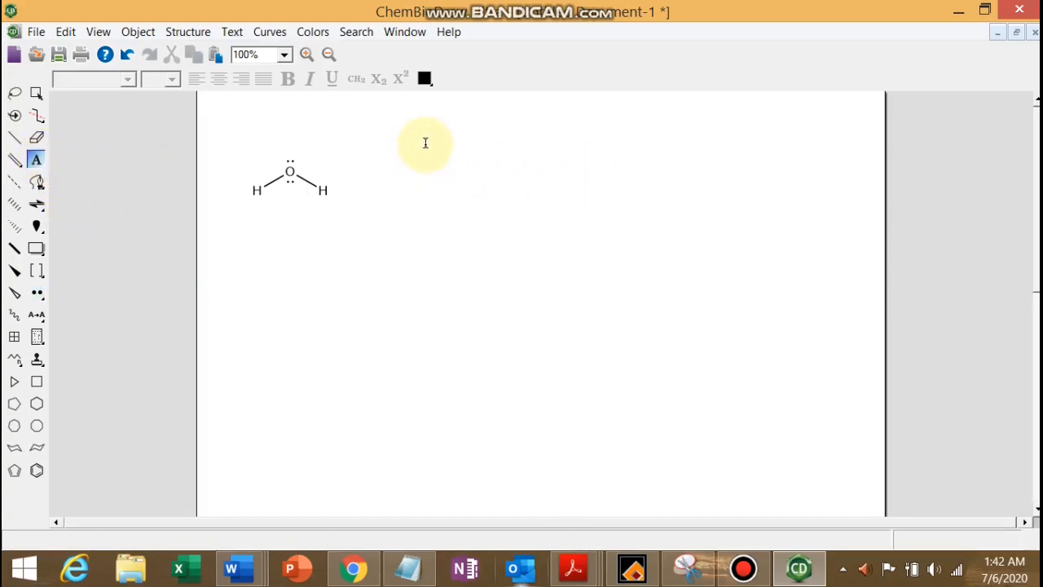
{"action": "left_click", "coordinate": [421, 153]}
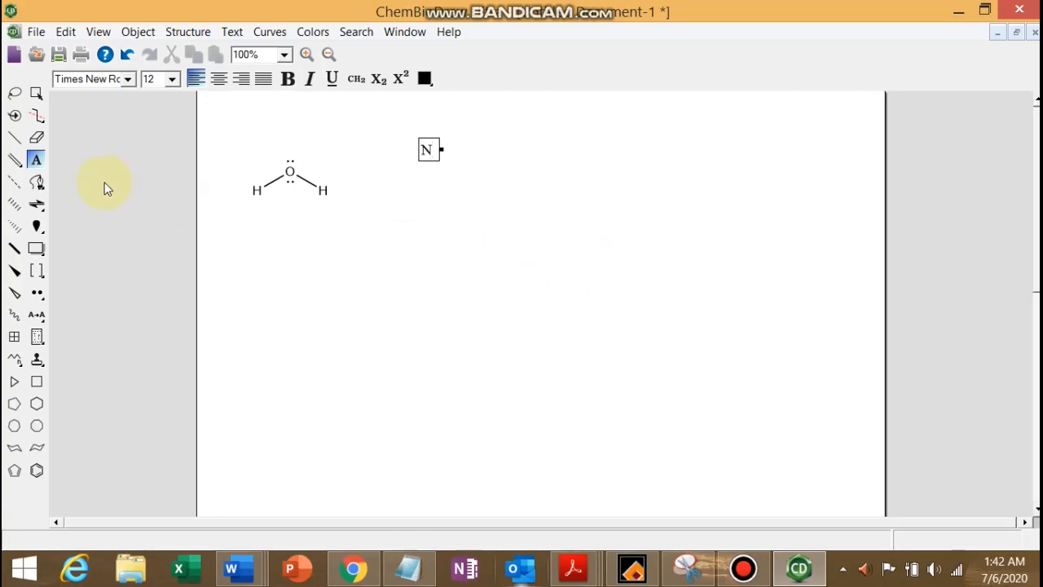
{"action": "left_click", "coordinate": [14, 137]}
{"action": "left_click_drag", "start_coordinate": [426, 151], "coordinate": [373, 204]}
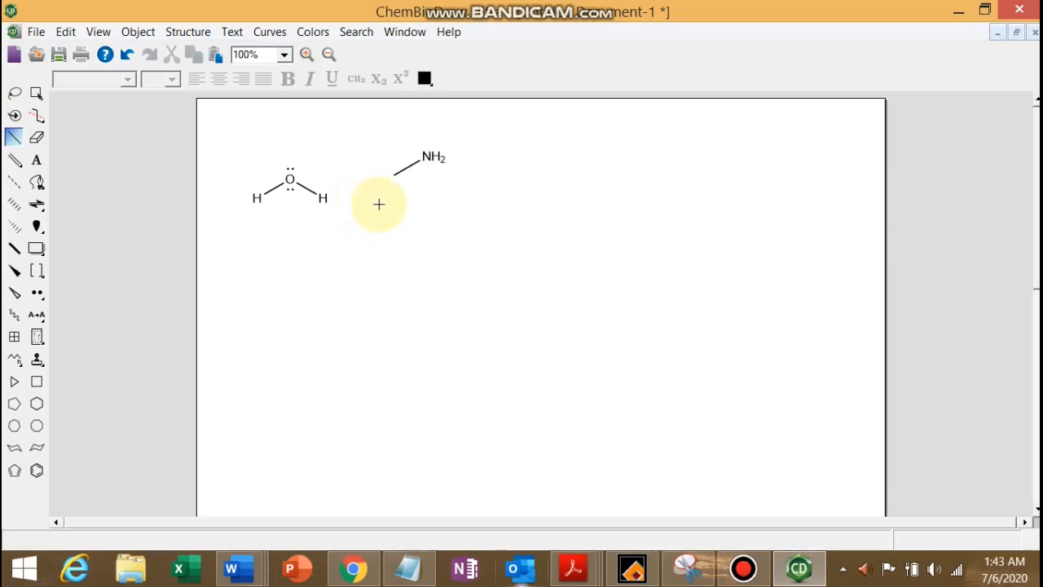
{"action": "left_click_drag", "start_coordinate": [435, 157], "coordinate": [432, 202]}
{"action": "left_click_drag", "start_coordinate": [429, 157], "coordinate": [471, 178]}
Label the ends of the nitrogen's down-left and vertical bonds with H.
{"action": "left_click", "coordinate": [39, 159]}
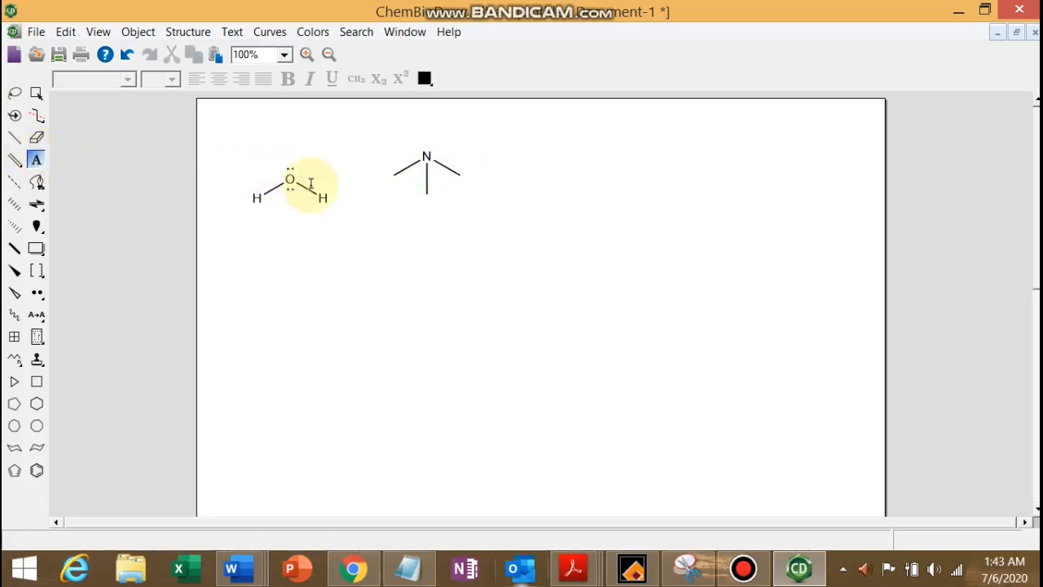
{"action": "left_click", "coordinate": [392, 176]}
{"action": "type", "text": "H"}
{"action": "left_click", "coordinate": [426, 193]}
{"action": "type", "text": "H"}
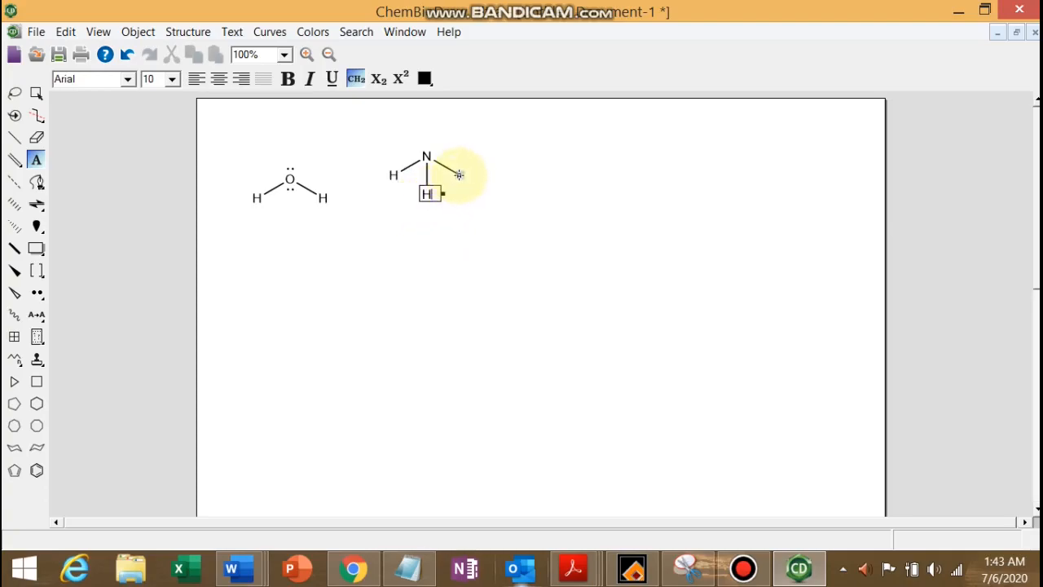
Add a lone pair above the nitrogen and label the end of its down-right bond with H.
{"action": "left_click", "coordinate": [37, 293]}
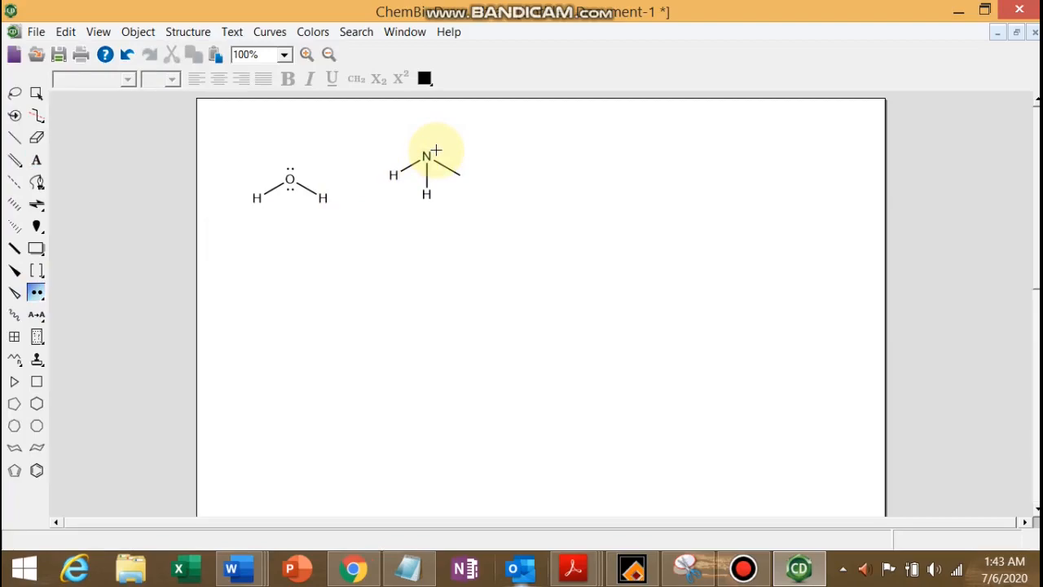
{"action": "left_click", "coordinate": [434, 152]}
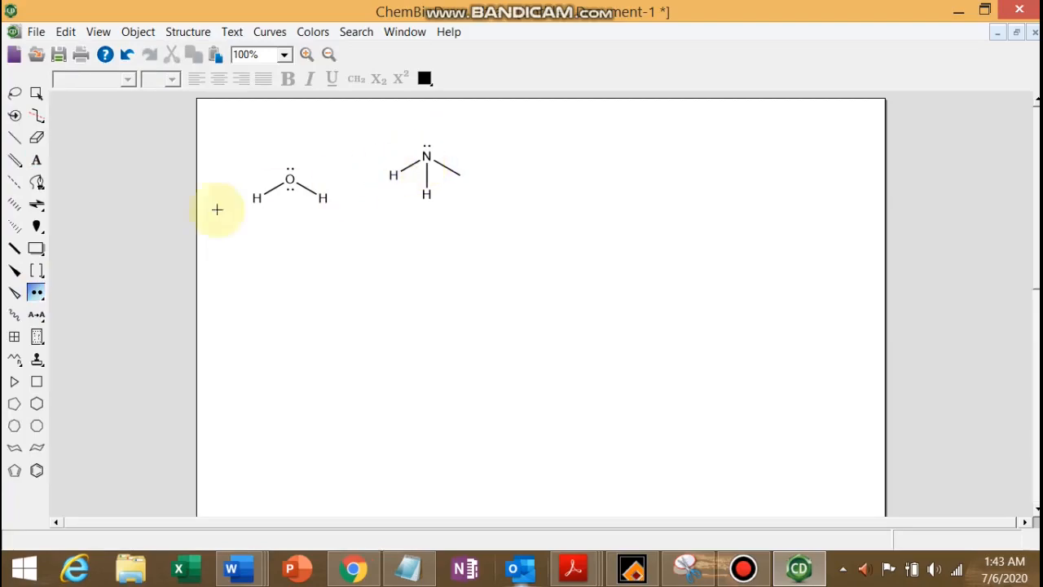
{"action": "left_click", "coordinate": [36, 161]}
{"action": "left_click", "coordinate": [462, 177]}
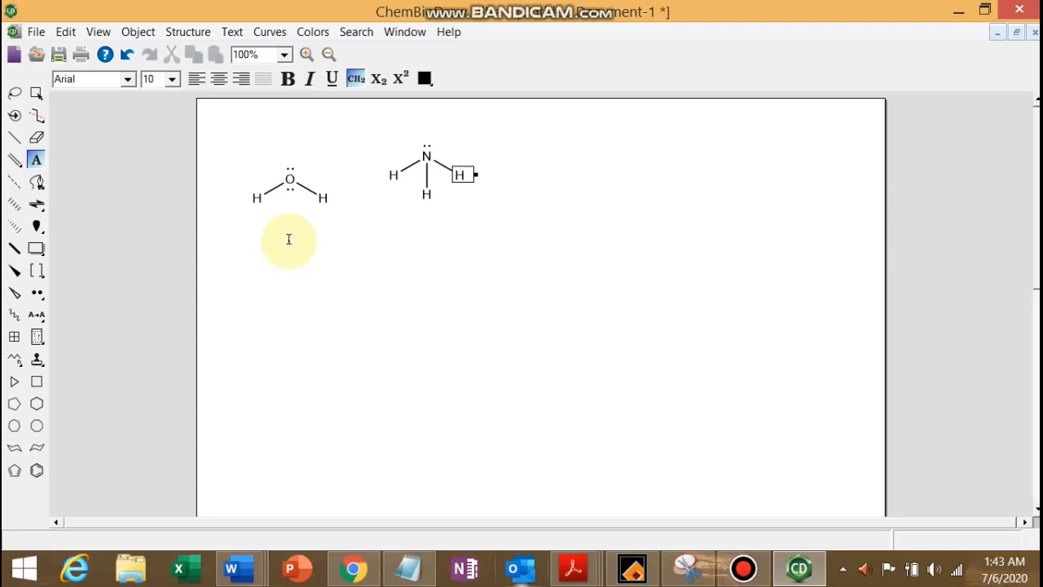
Select the water structure and generate its chemical name as a caption beneath it.
{"action": "left_click", "coordinate": [38, 94]}
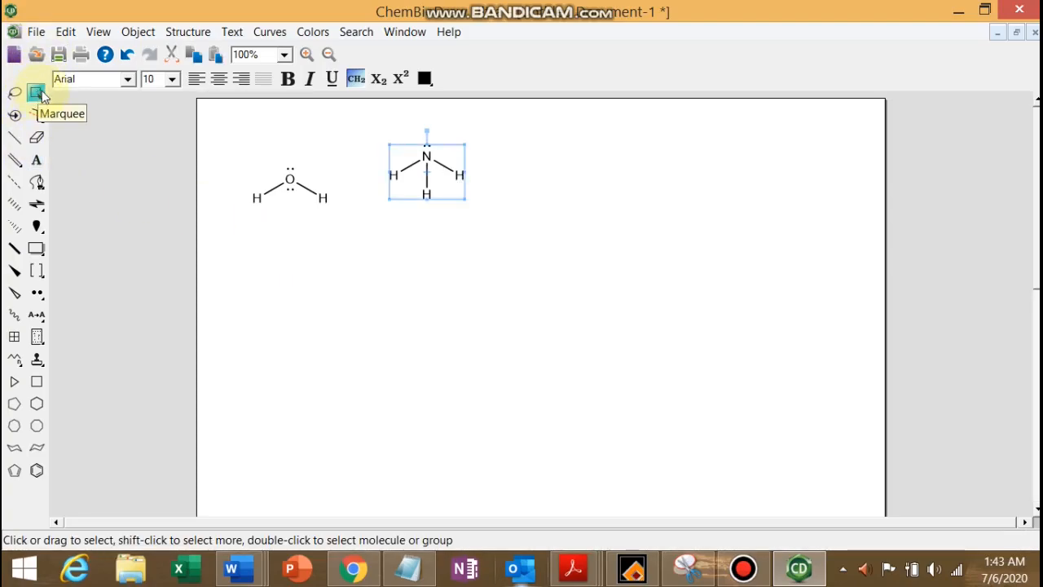
{"action": "left_click_drag", "start_coordinate": [236, 145], "coordinate": [364, 258]}
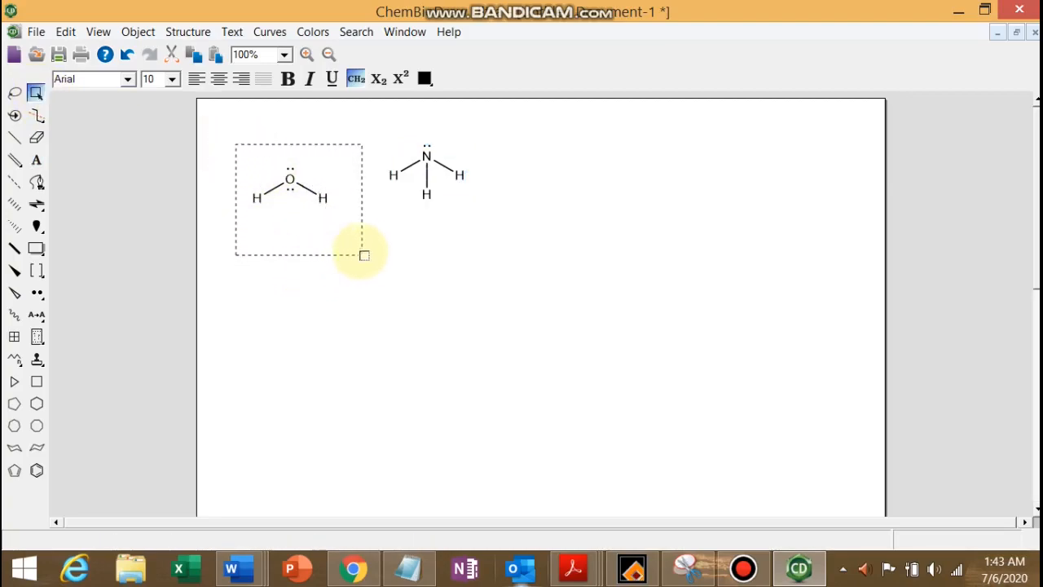
{"action": "left_click_drag", "start_coordinate": [367, 115], "coordinate": [483, 231]}
{"action": "left_click_drag", "start_coordinate": [245, 147], "coordinate": [355, 259]}
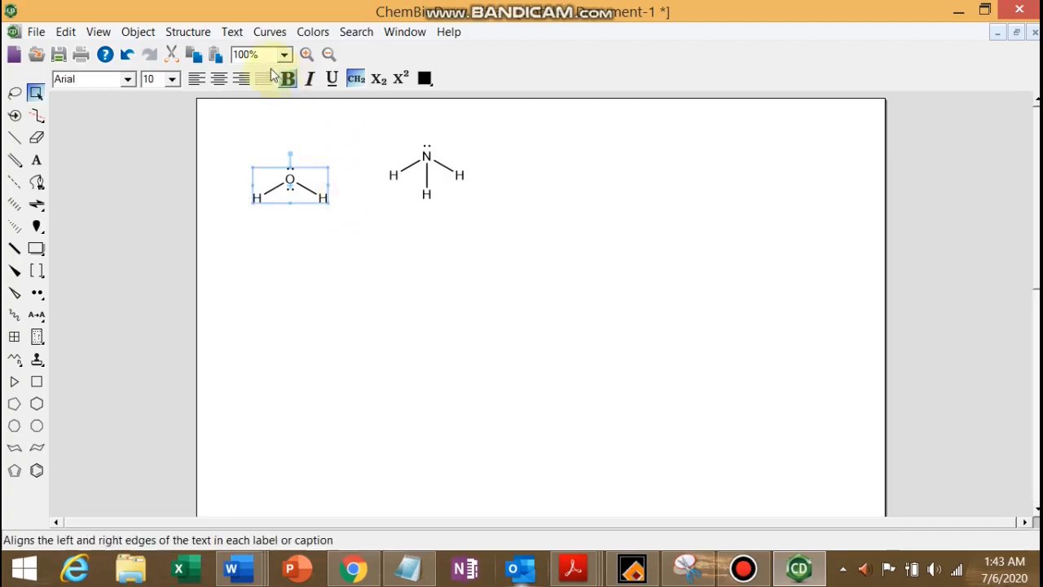
{"action": "left_click", "coordinate": [186, 33]}
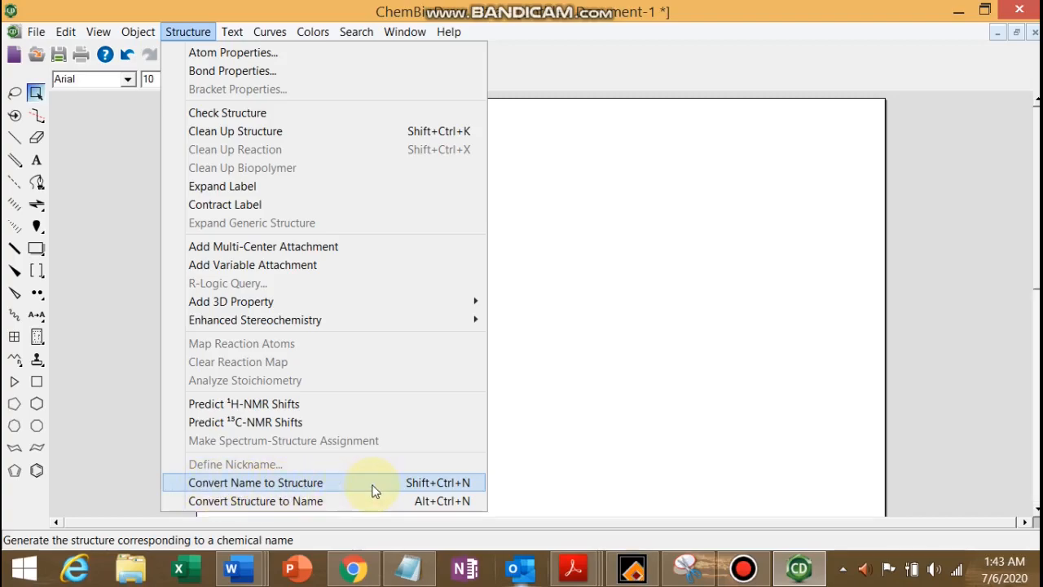
{"action": "left_click", "coordinate": [306, 501]}
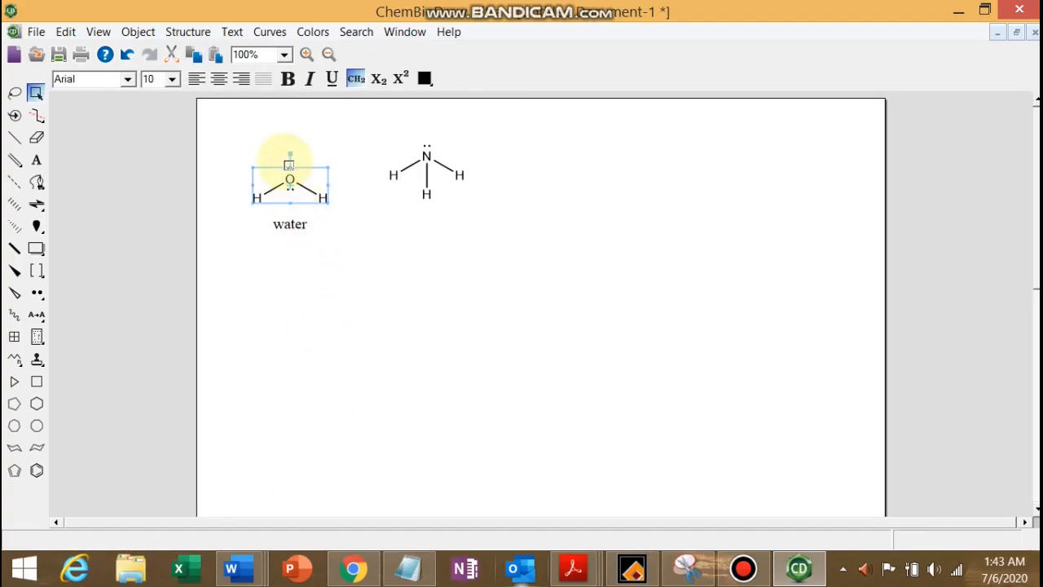
Convert the ammonia structure with plain bonds to a chemical name caption.
{"action": "left_click_drag", "start_coordinate": [372, 126], "coordinate": [530, 227]}
{"action": "left_click", "coordinate": [186, 32]}
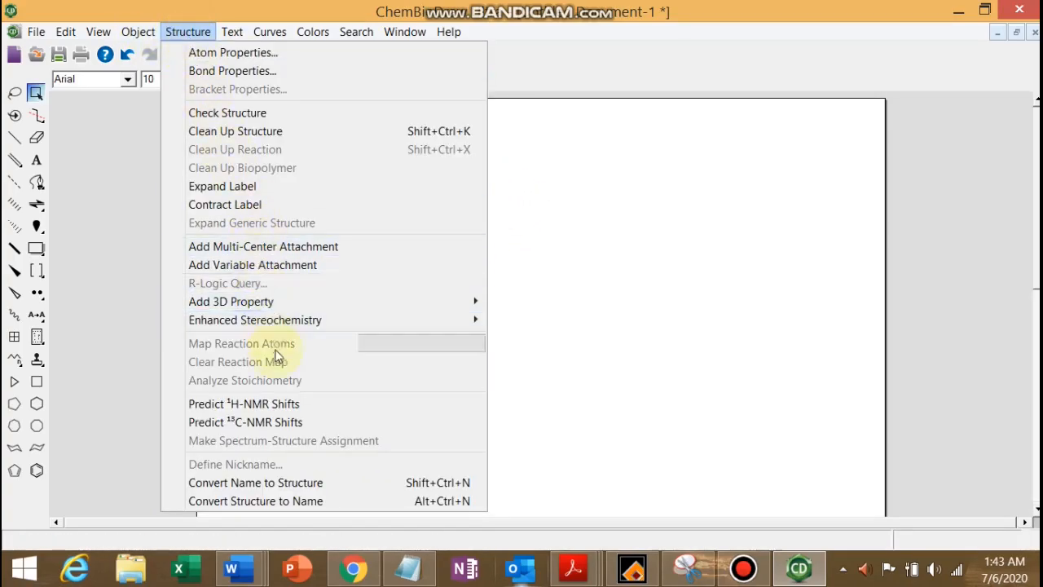
{"action": "left_click", "coordinate": [284, 500]}
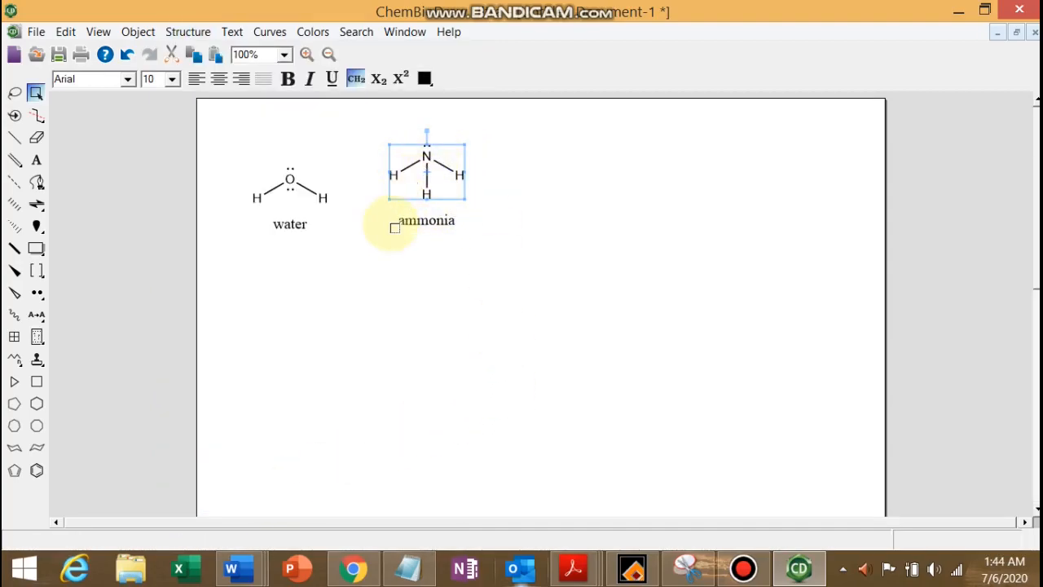
Place an N label right of ammonia and draw a solid bond down-left, a hashed wedge down-right and a solid wedge straight down.
{"action": "left_click", "coordinate": [36, 160]}
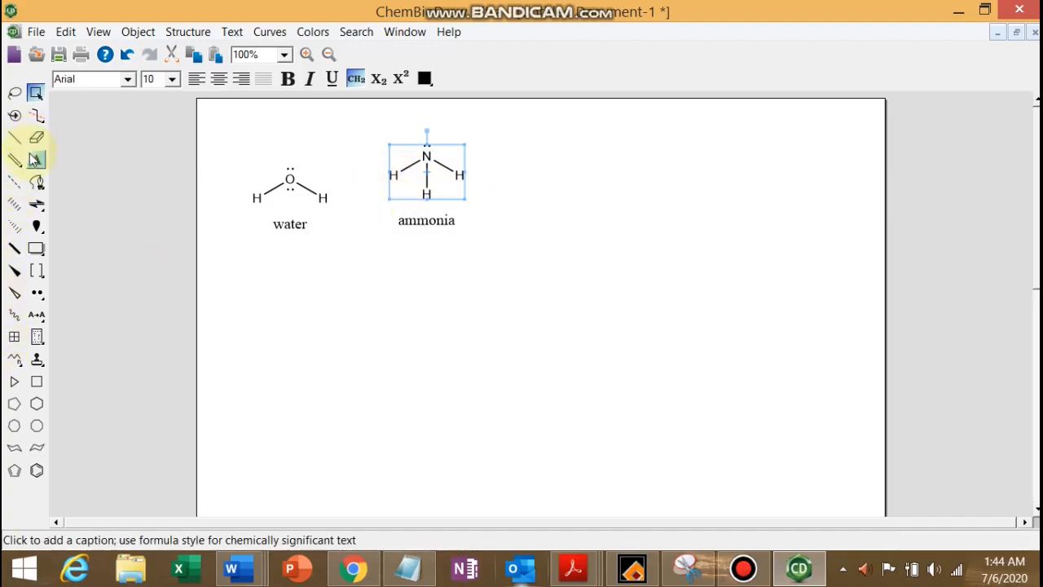
{"action": "left_click", "coordinate": [574, 155]}
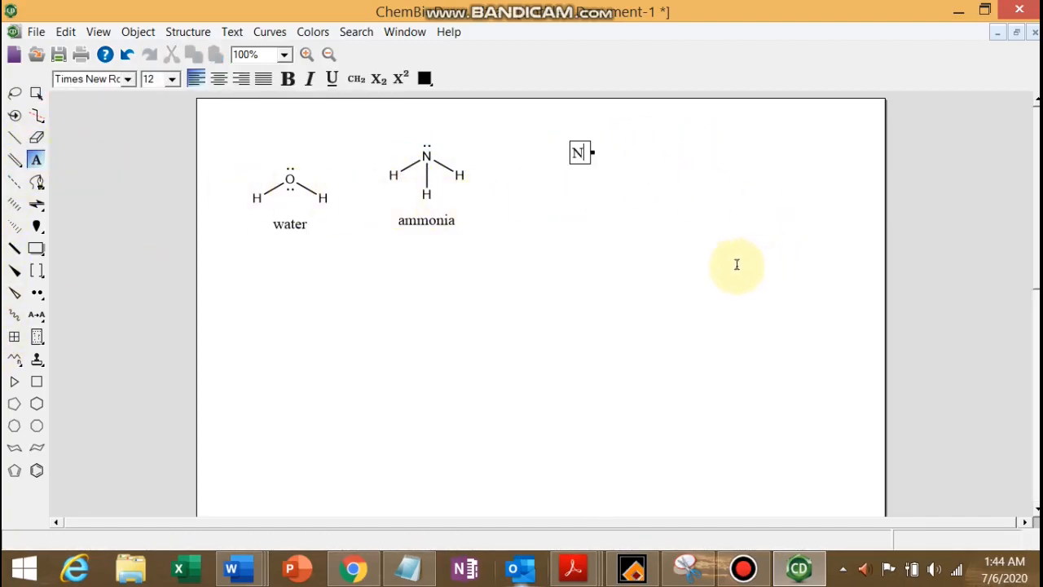
{"action": "left_click", "coordinate": [14, 137]}
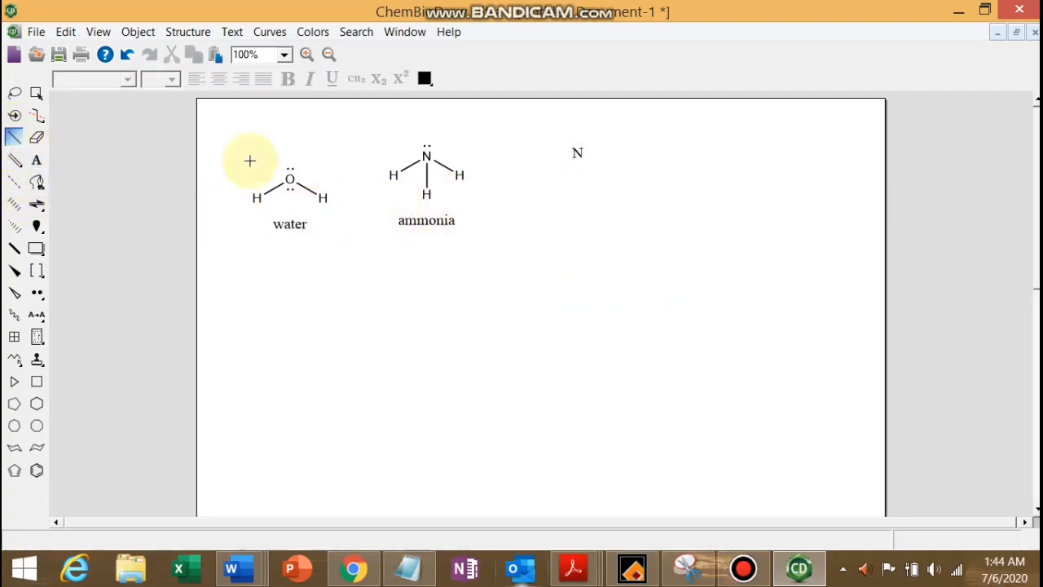
{"action": "mouse_move", "coordinate": [575, 154]}
{"action": "left_mouse_down"}
{"action": "mouse_move", "coordinate": [523, 157]}
{"action": "mouse_move", "coordinate": [529, 180]}
{"action": "left_mouse_up"}
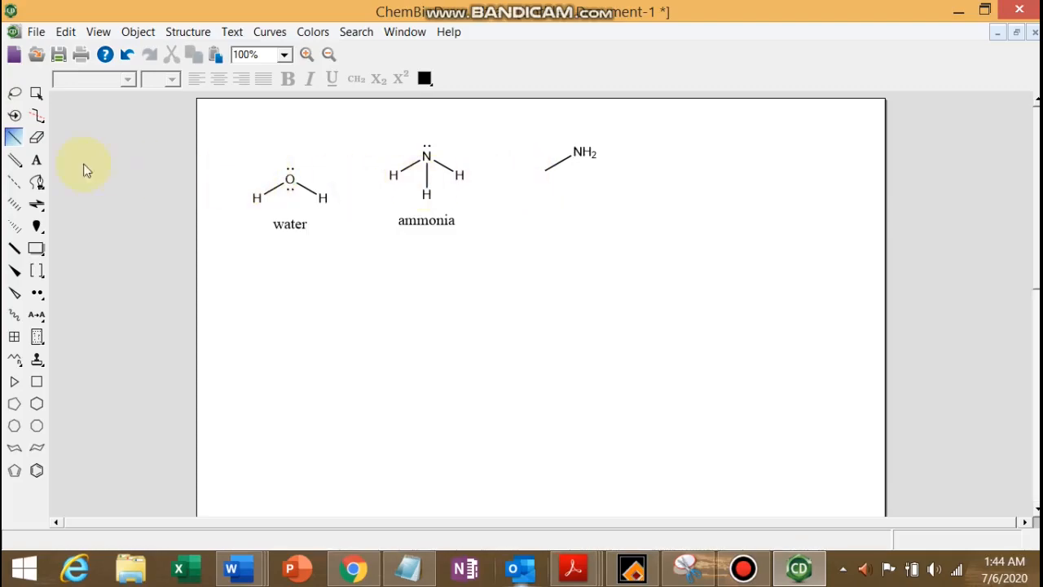
{"action": "left_click", "coordinate": [14, 227]}
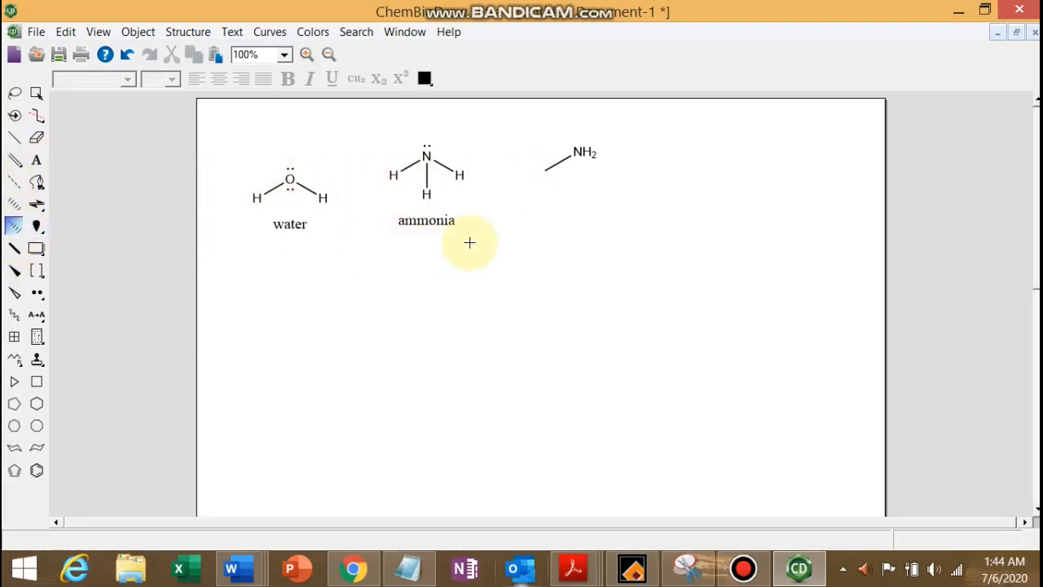
{"action": "mouse_move", "coordinate": [580, 153]}
{"action": "left_mouse_down"}
{"action": "mouse_move", "coordinate": [640, 152]}
{"action": "mouse_move", "coordinate": [636, 193]}
{"action": "left_mouse_up"}
{"action": "left_click", "coordinate": [14, 270]}
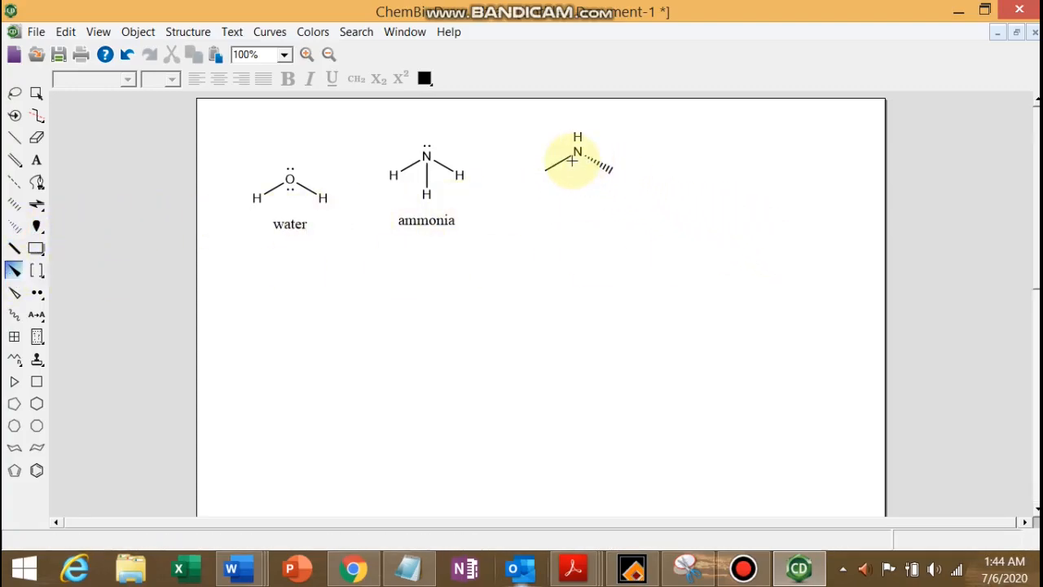
{"action": "left_click_drag", "start_coordinate": [577, 152], "coordinate": [584, 190]}
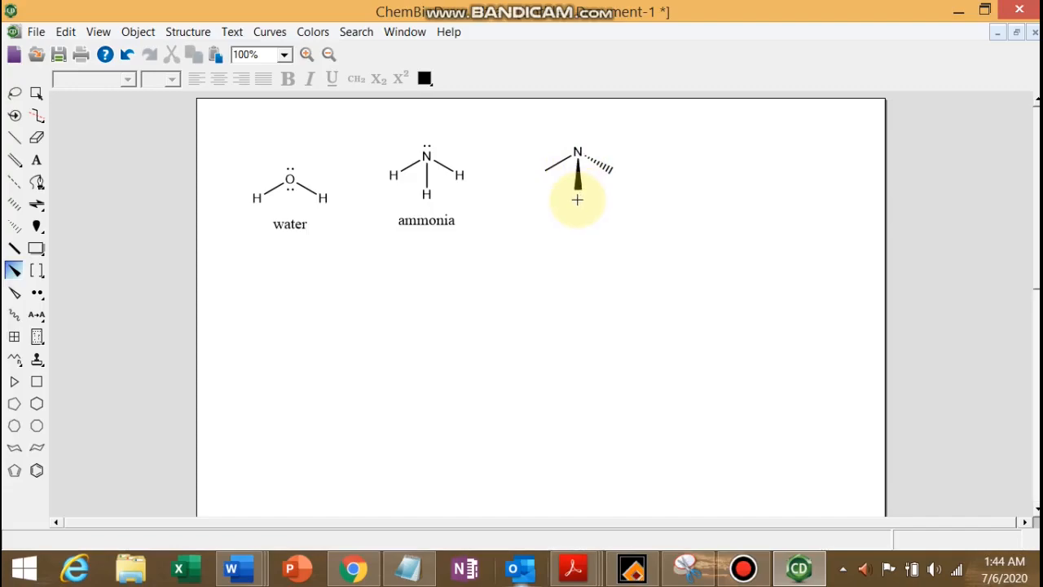
Label the three bond ends of the wedge-bonded nitrogen with H and add a lone pair above the nitrogen.
{"action": "left_click", "coordinate": [36, 159]}
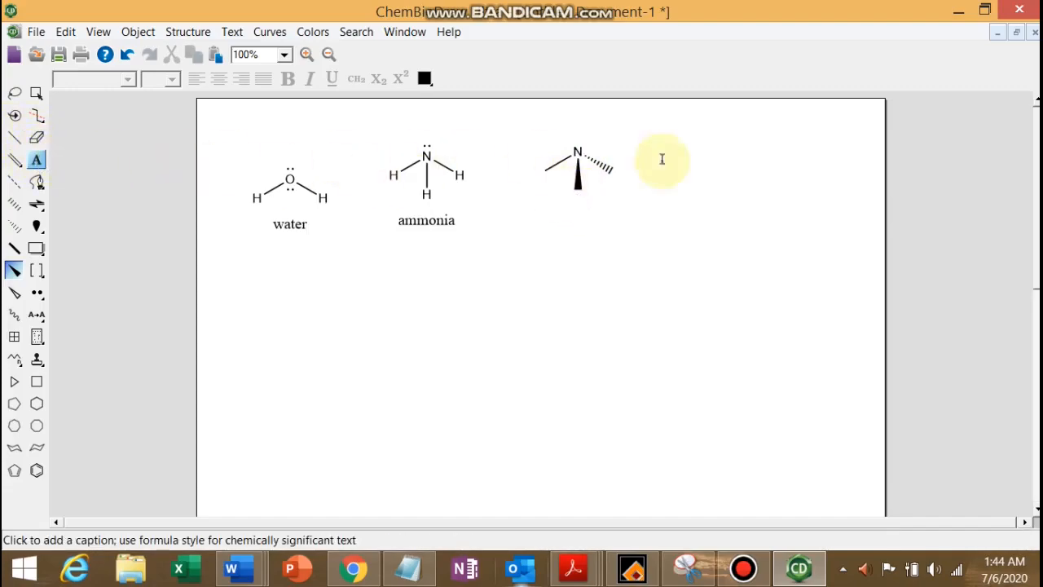
{"action": "left_click", "coordinate": [545, 171]}
{"action": "type", "text": "H"}
{"action": "left_click", "coordinate": [578, 189]}
{"action": "type", "text": "H"}
{"action": "left_click", "coordinate": [611, 170]}
{"action": "type", "text": "H"}
{"action": "left_click", "coordinate": [37, 293]}
{"action": "left_click", "coordinate": [578, 152]}
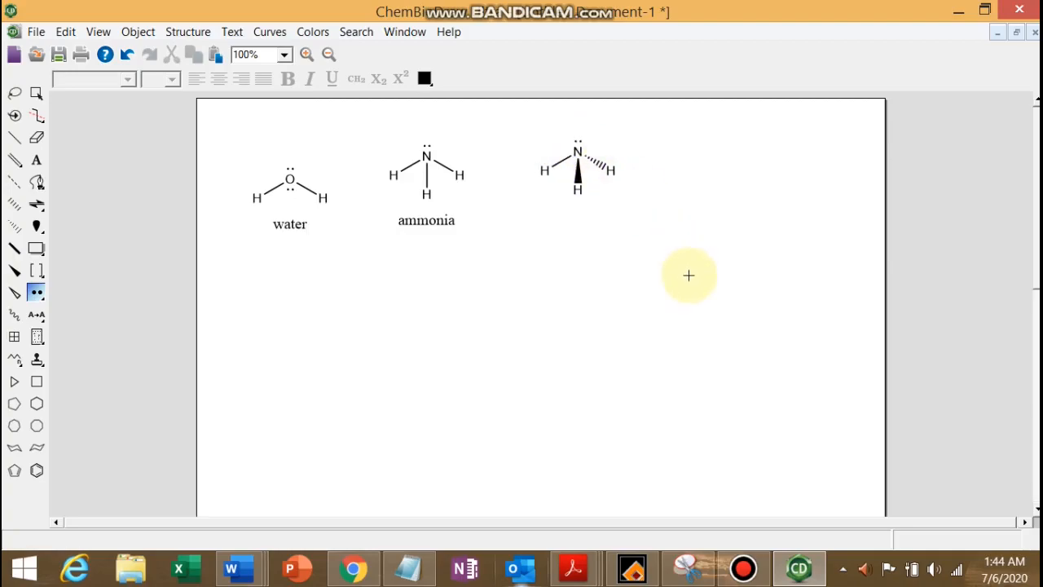
Move the wedge-bonded ammonia and the captioned ammonia structure slightly up and to the right on the page.
{"action": "left_click", "coordinate": [37, 96]}
{"action": "left_click_drag", "start_coordinate": [577, 175], "coordinate": [585, 159]}
{"action": "left_click_drag", "start_coordinate": [365, 126], "coordinate": [515, 279]}
{"action": "left_click_drag", "start_coordinate": [426, 170], "coordinate": [448, 157]}
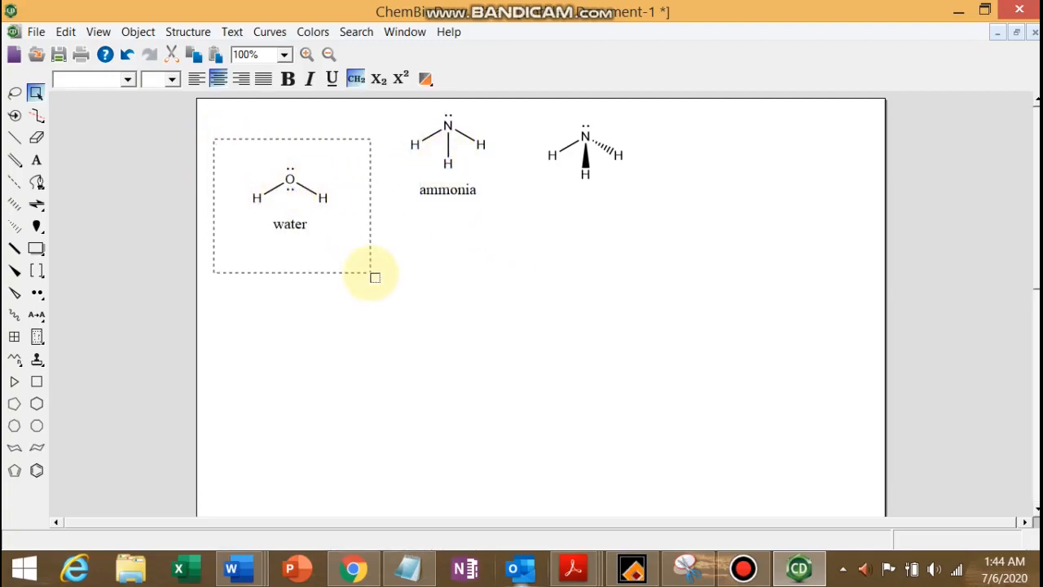